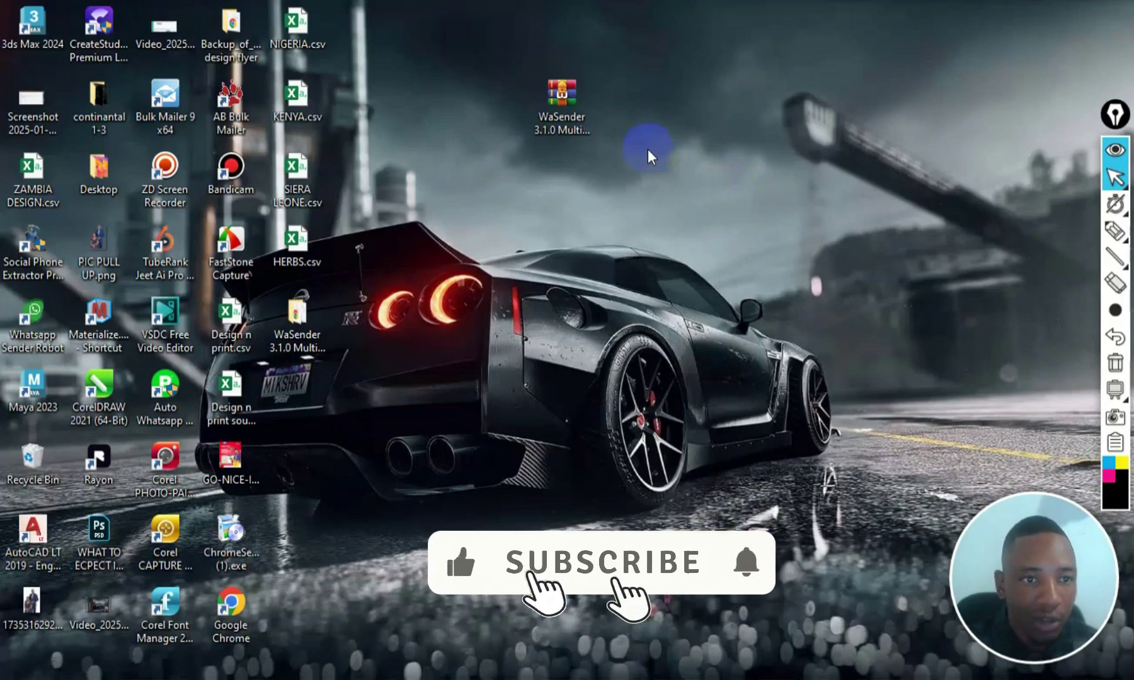
Extract the WaSender RAR to 'WaSender 3.1.0 Multilingual [PeskTop.com]', replacing the existing file.
left_click(562, 100)
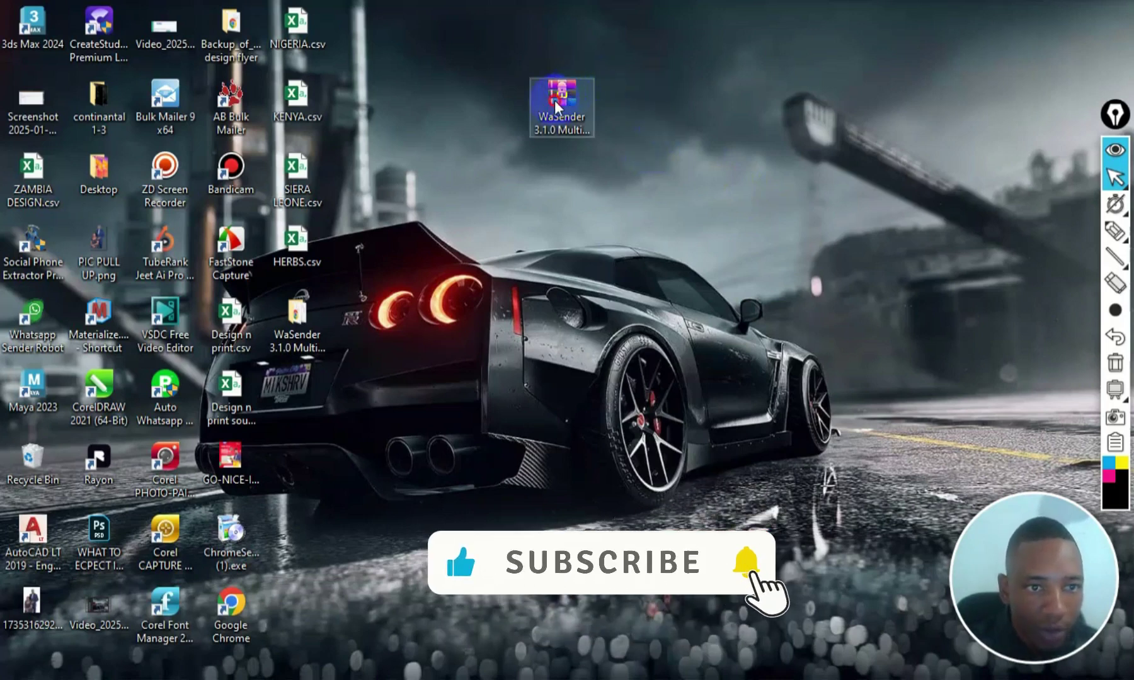
left_click_drag(562, 103, 594, 131)
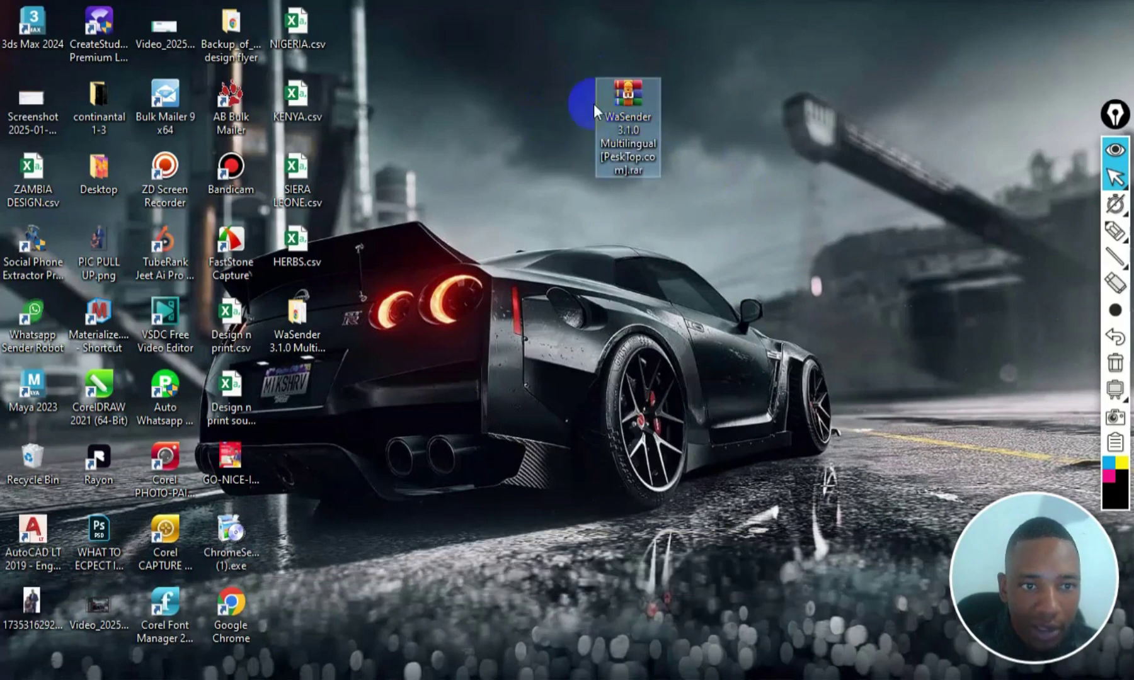
mouse_move(627, 123)
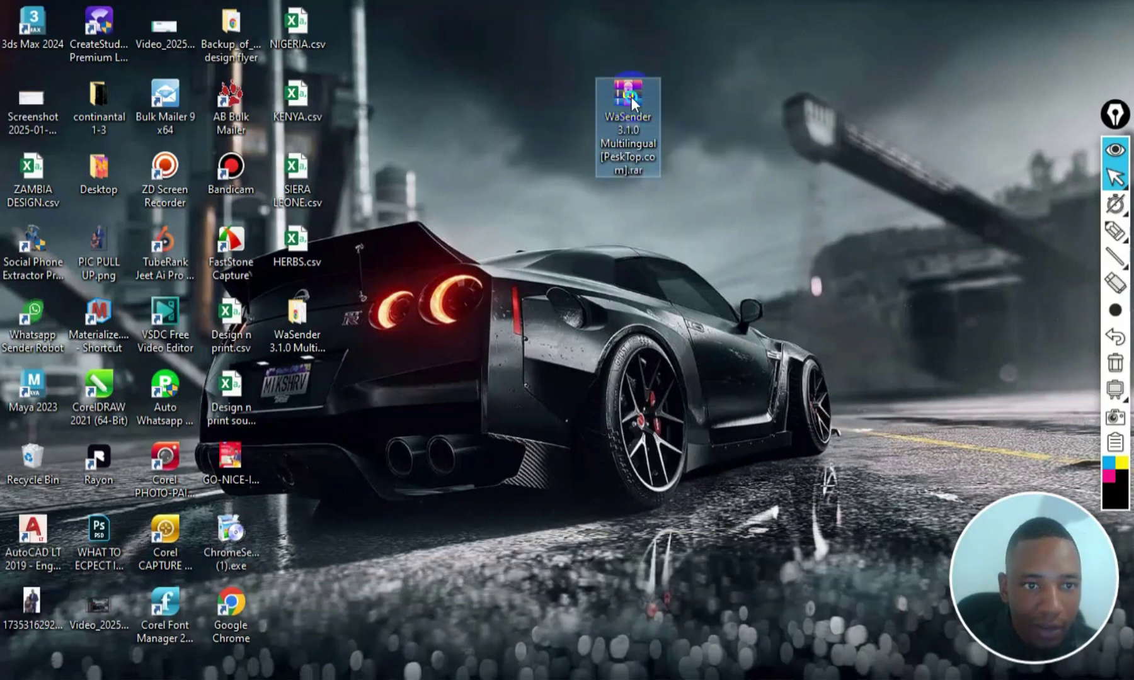
right_click(632, 97)
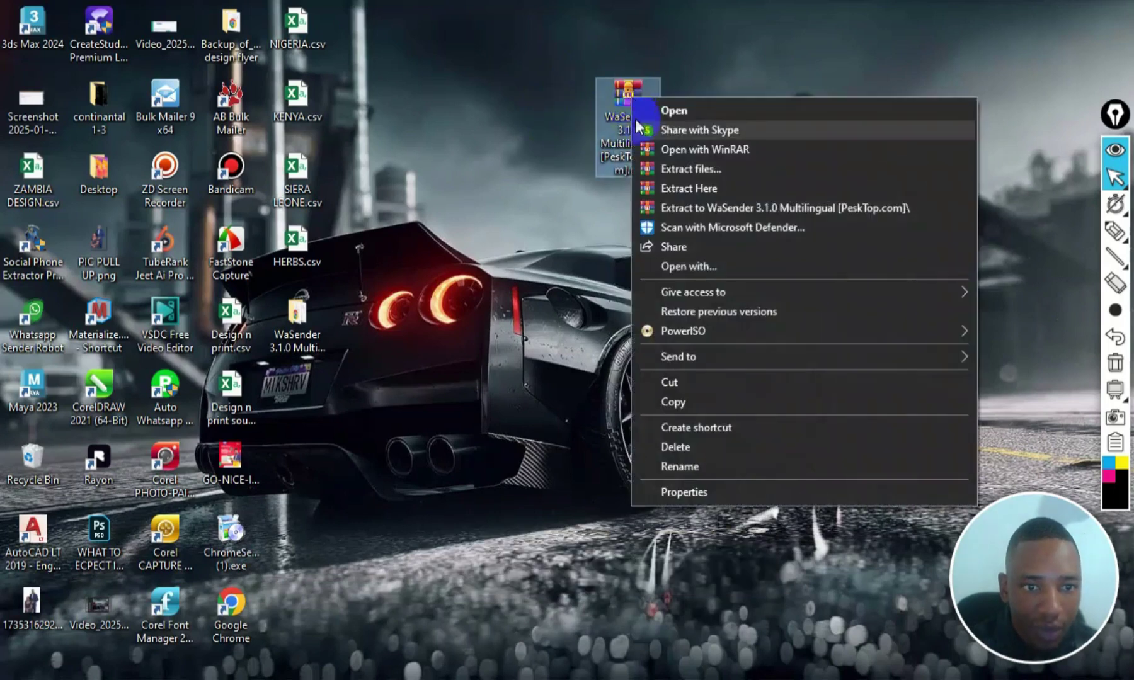
left_click(756, 206)
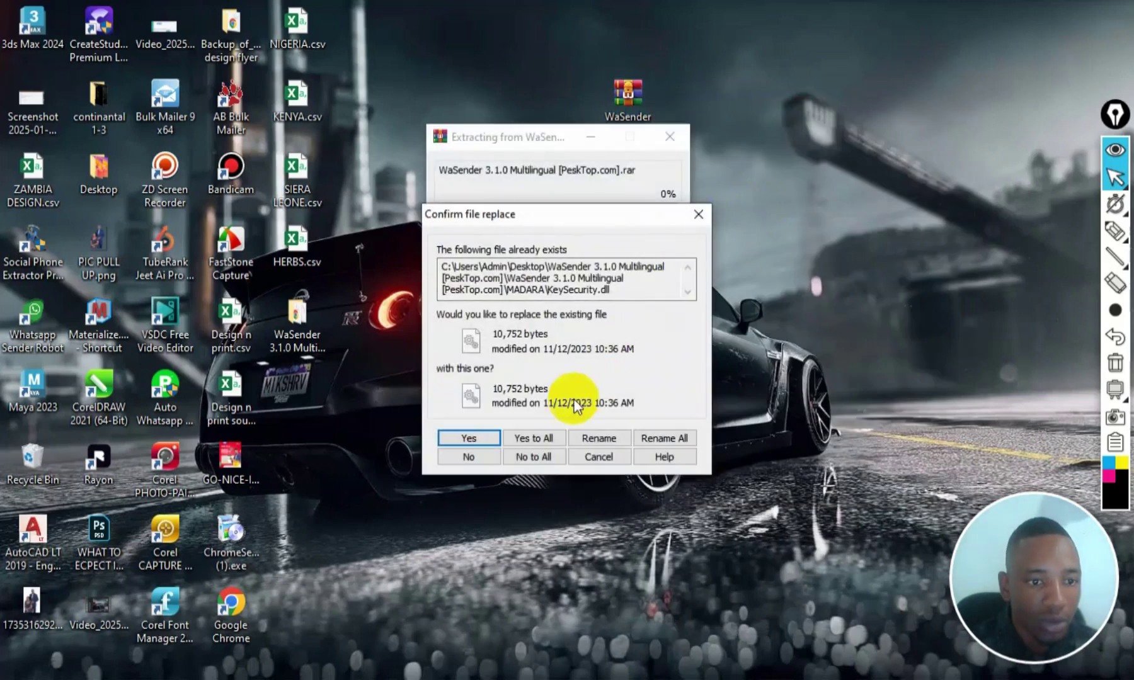
left_click(531, 436)
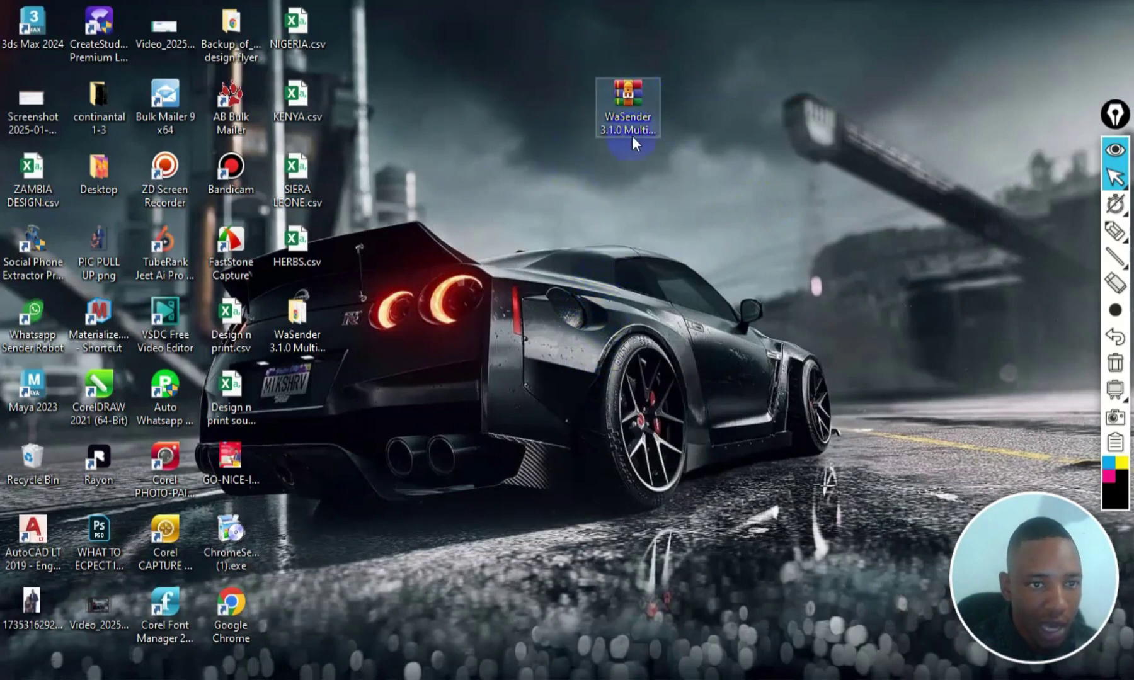
left_click(614, 142)
Open the extracted folder maximized, enter the inner WaSender 3.1.0 folder and run WaSenderSetUp.msi.
double_click(308, 336)
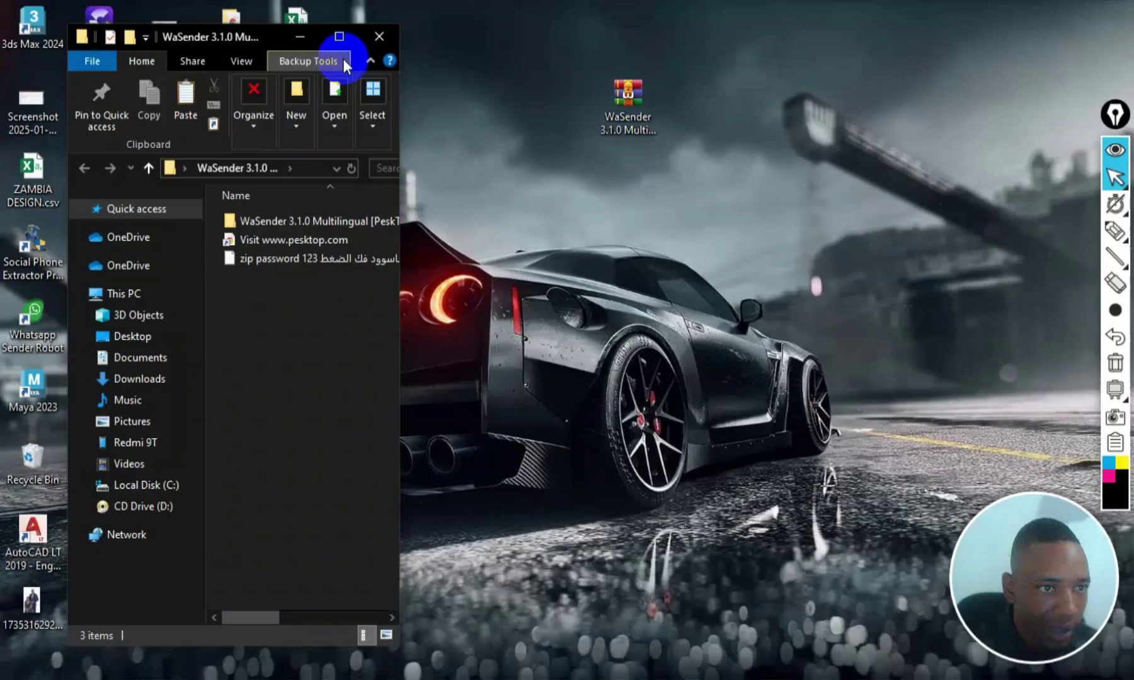
left_click(340, 35)
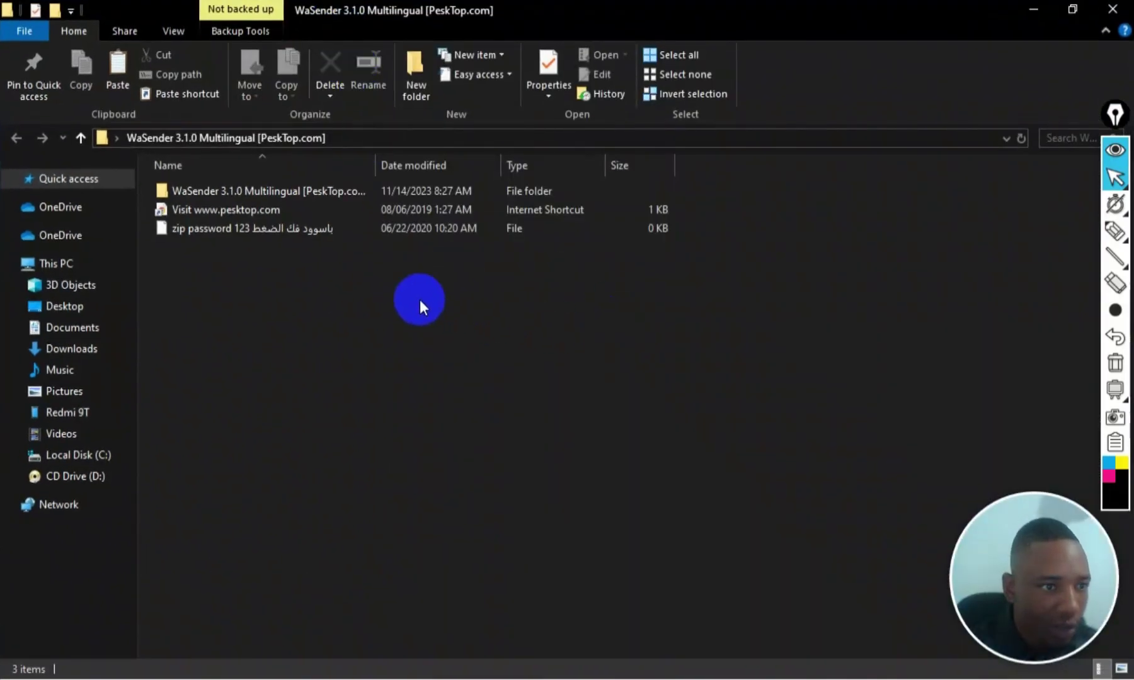
double_click(247, 189)
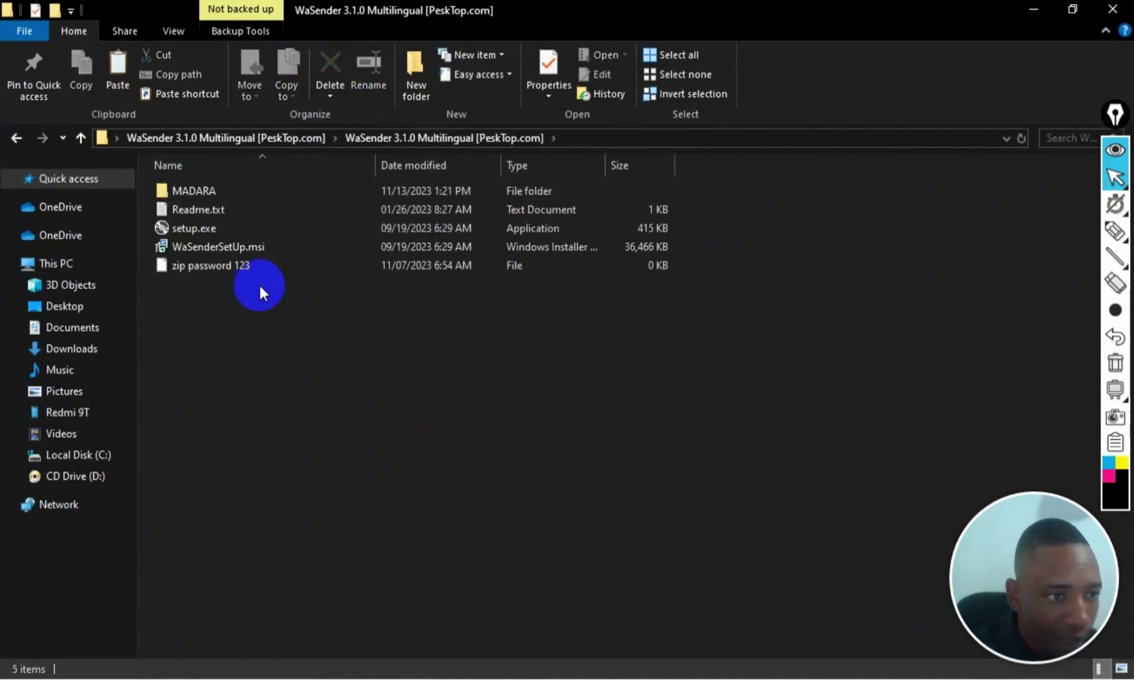
double_click(319, 243)
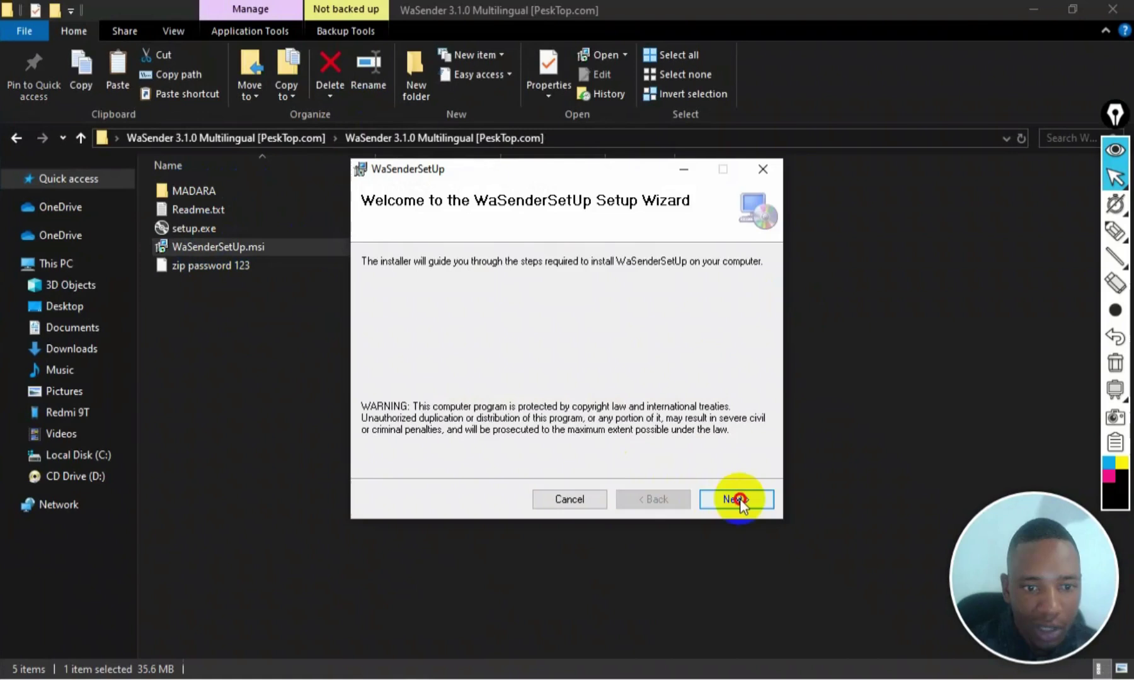
Pass the Welcome page, keeping the default TrendingApps folder for Everyone.
left_click(738, 498)
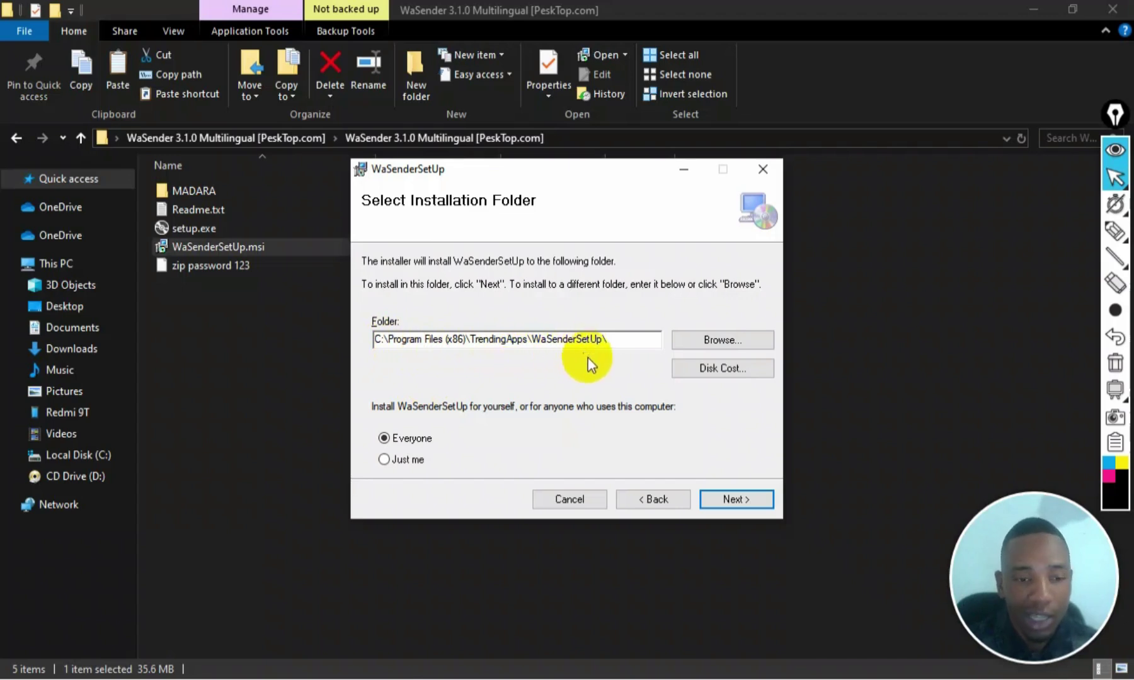
left_click(738, 500)
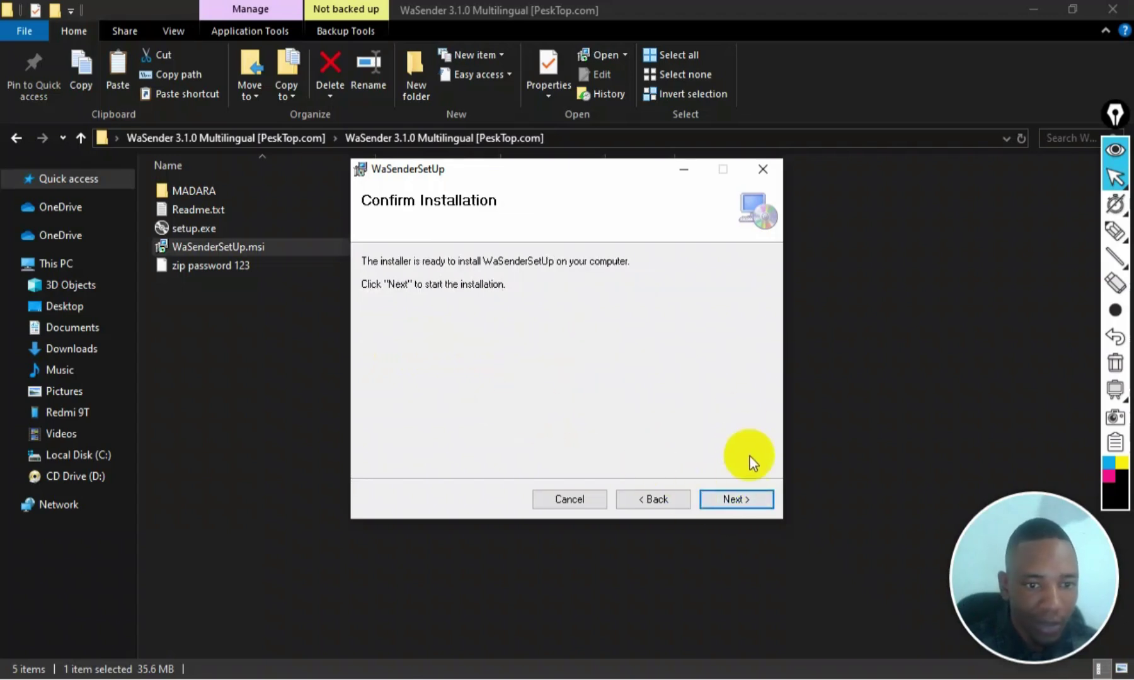
left_click(738, 499)
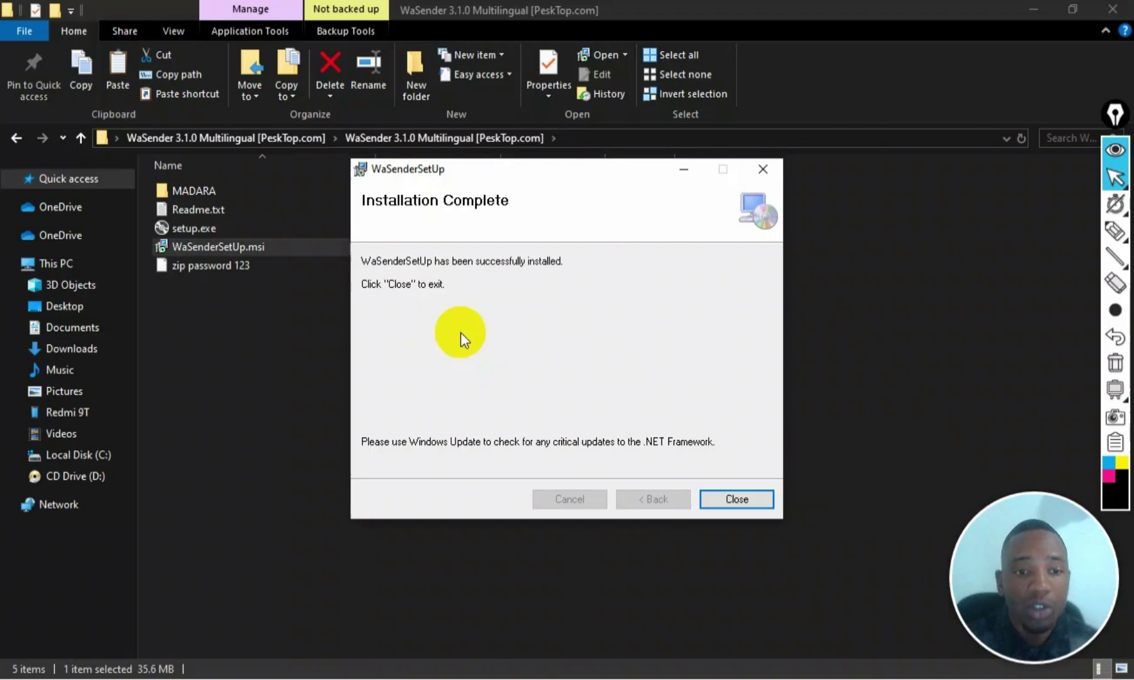
Close the WaSenderSetUp wizard once Installation Complete appears.
left_click(743, 503)
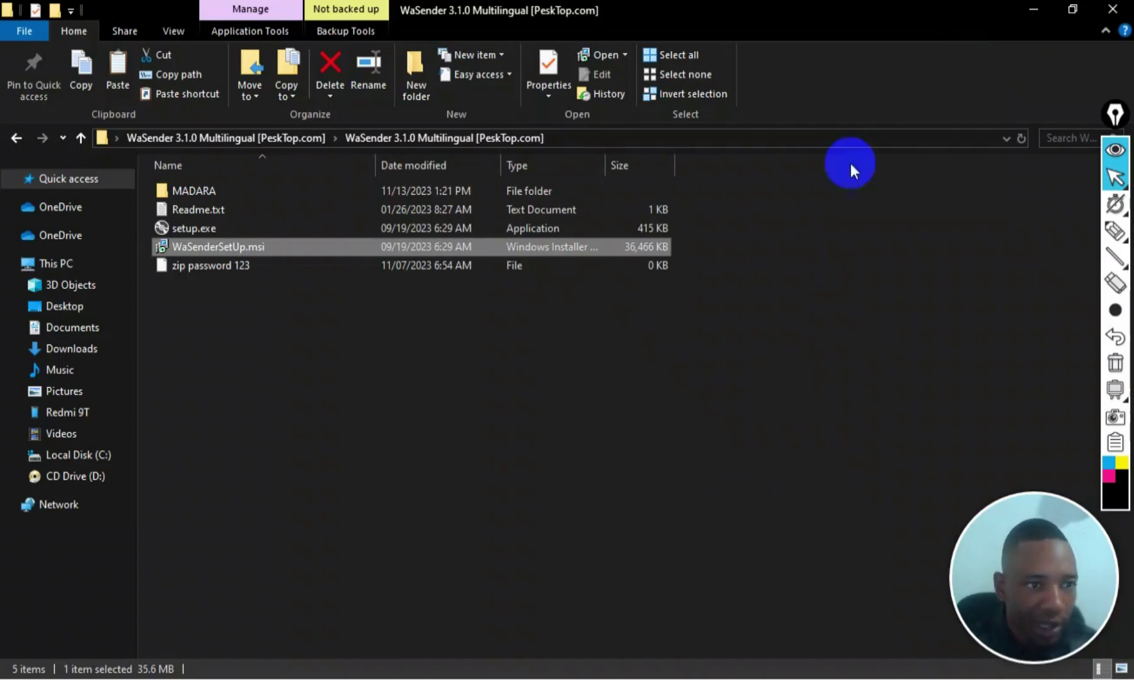
Reopen the extracted WaSender folder maximized and navigate into its MADARA subfolder.
left_click(1060, 16)
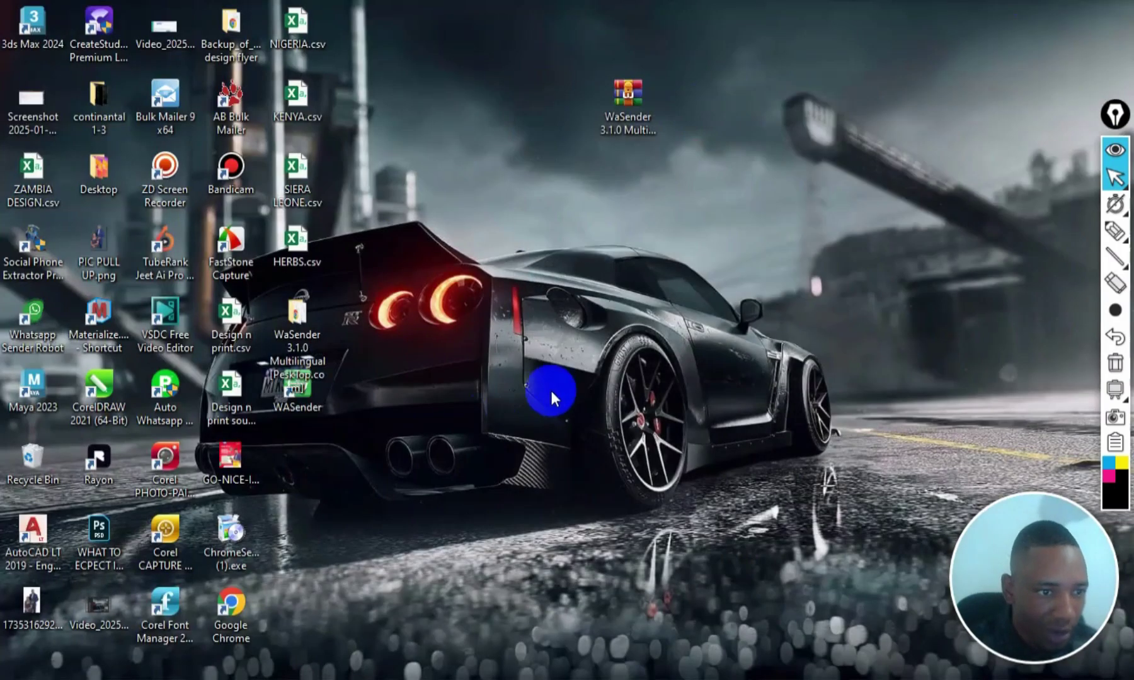
double_click(300, 323)
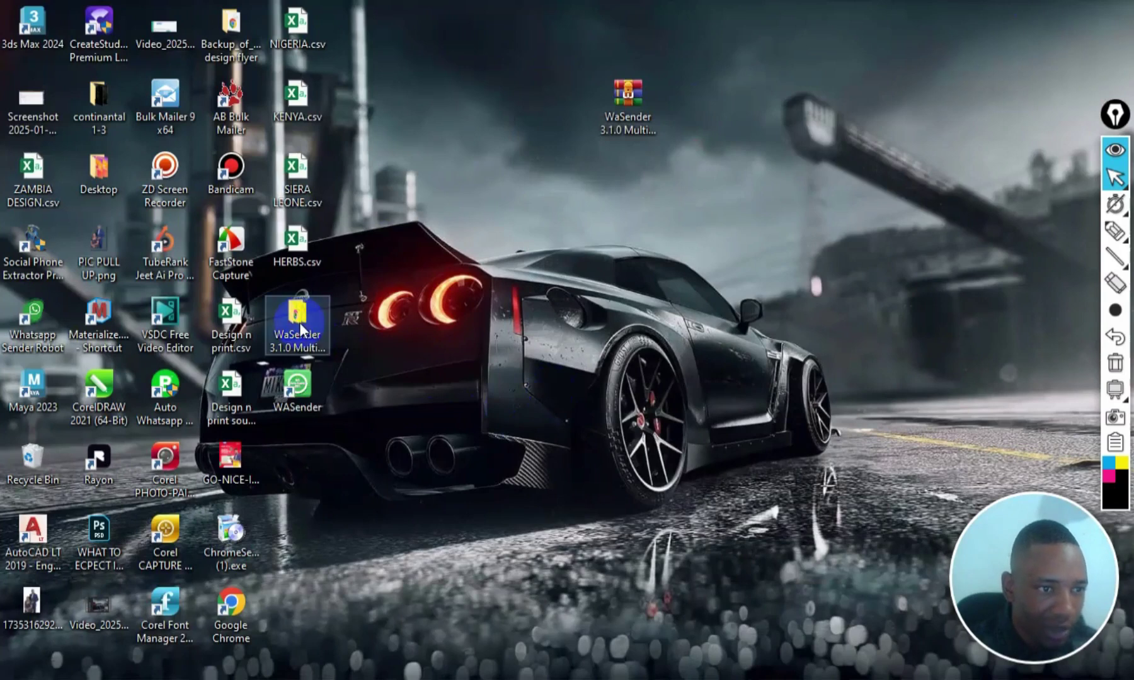
left_click(362, 60)
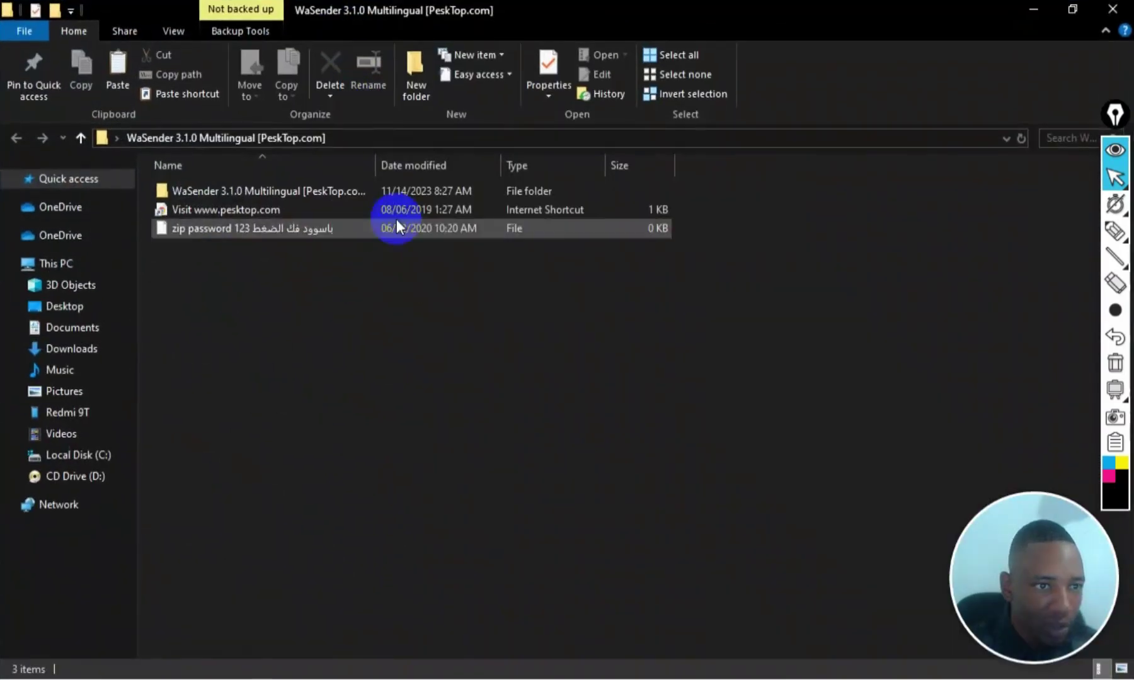
double_click(233, 191)
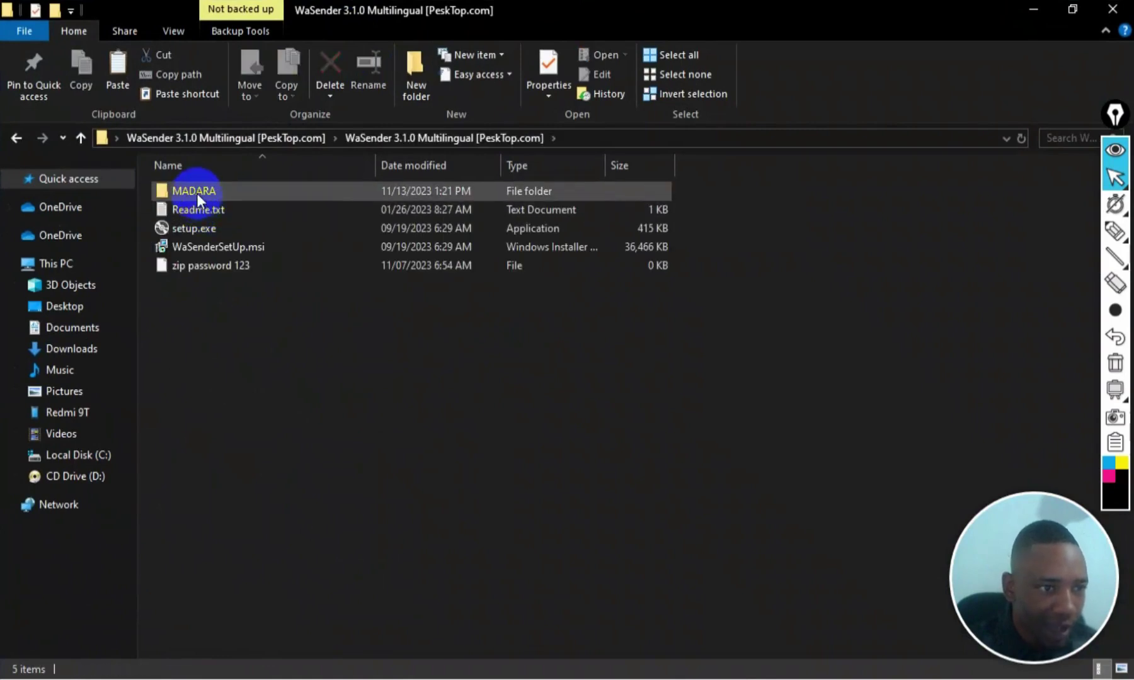
double_click(242, 195)
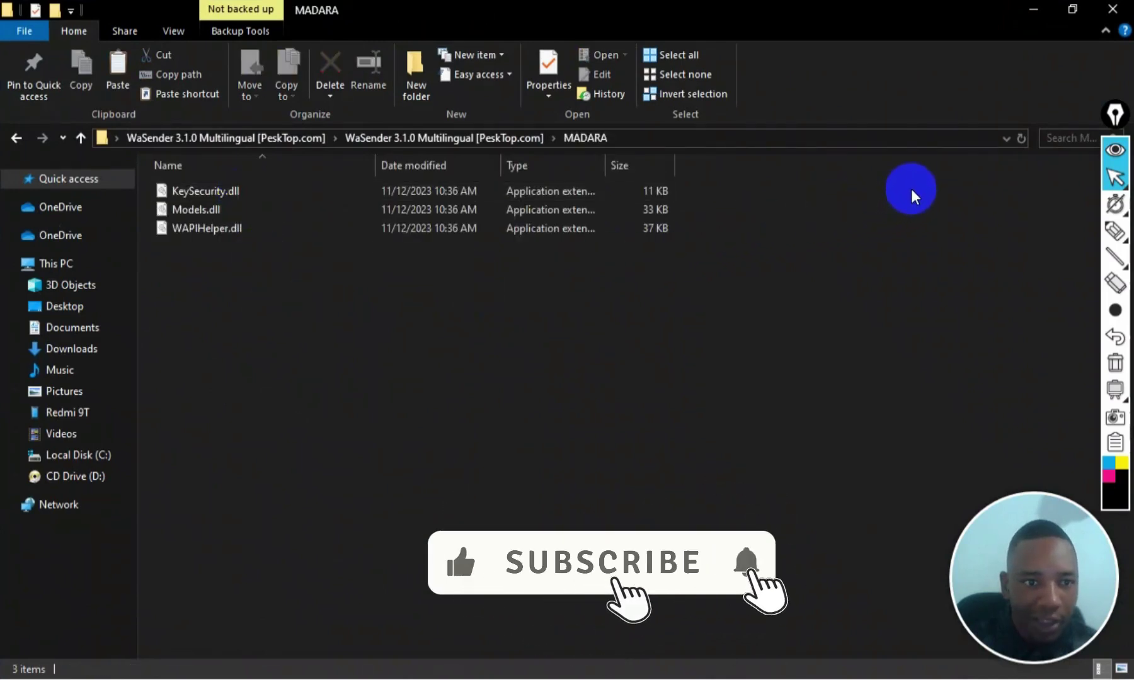
Select and copy the KeySecurity, Models and WAPIHelper DLLs.
left_click_drag(910, 189, 479, 232)
right_click(478, 232)
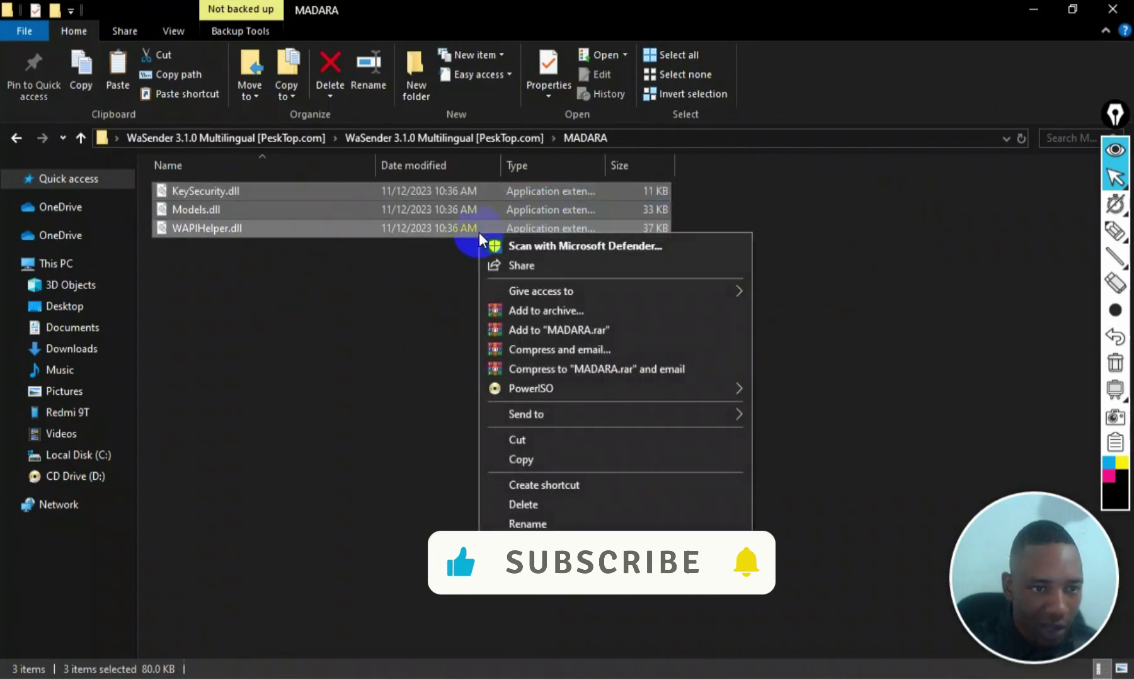
left_click(521, 460)
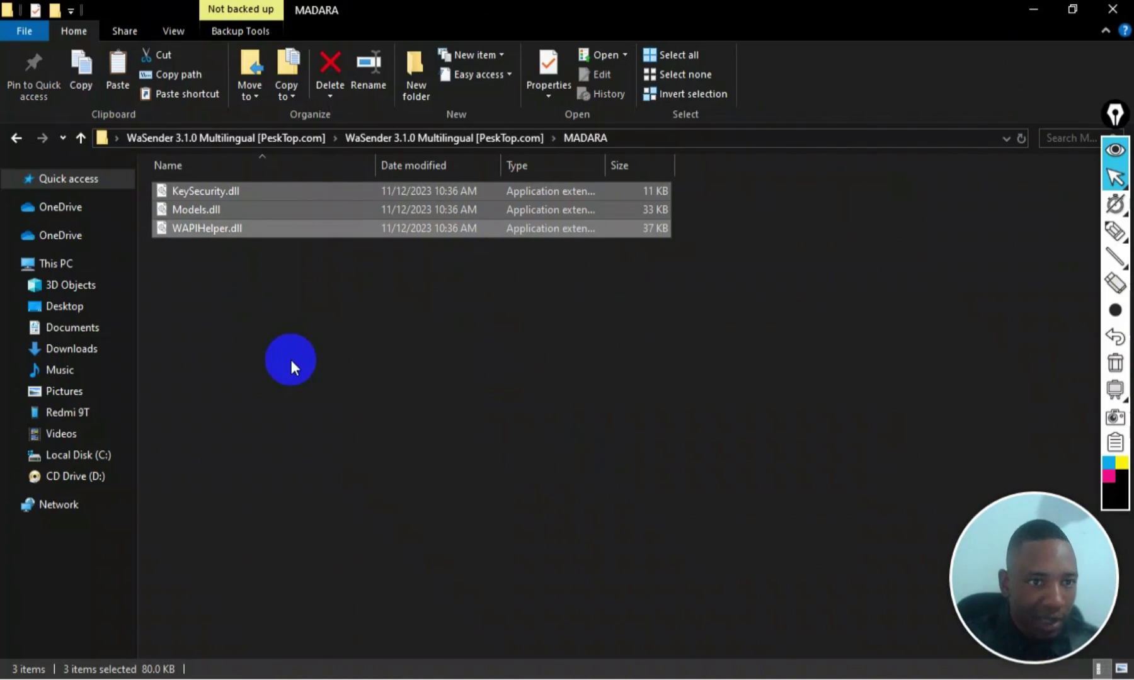
mouse_move(78, 455)
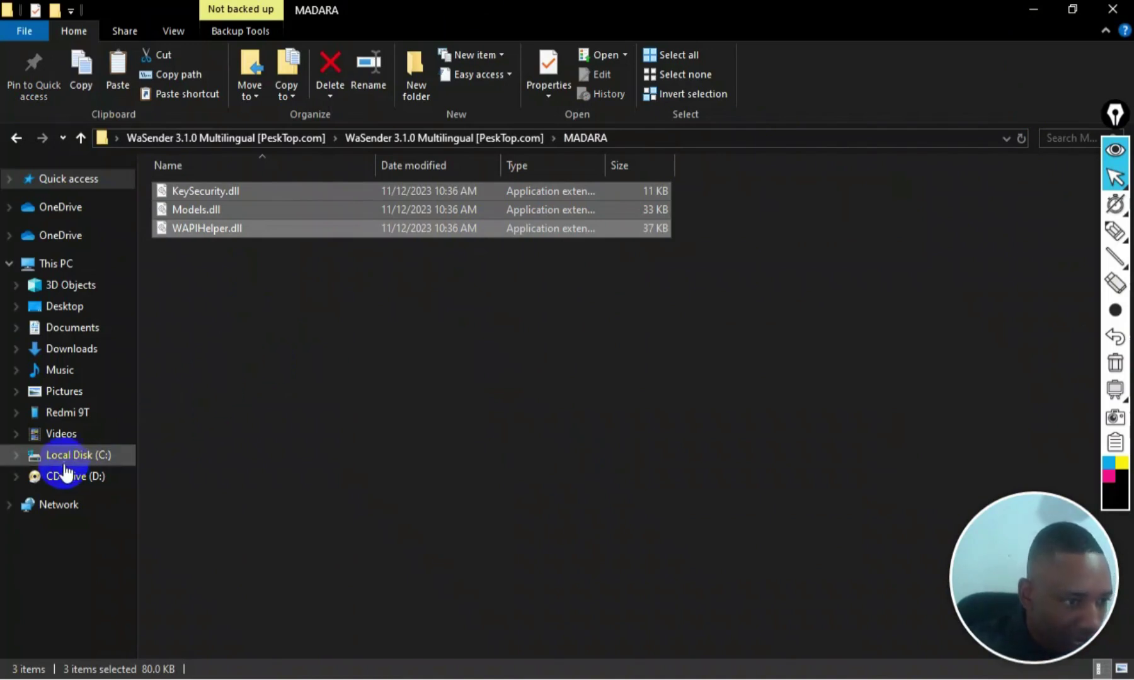
Navigate to C:\Program Files (x86)\TrendingApps\WaSenderSetUp.
left_click(69, 461)
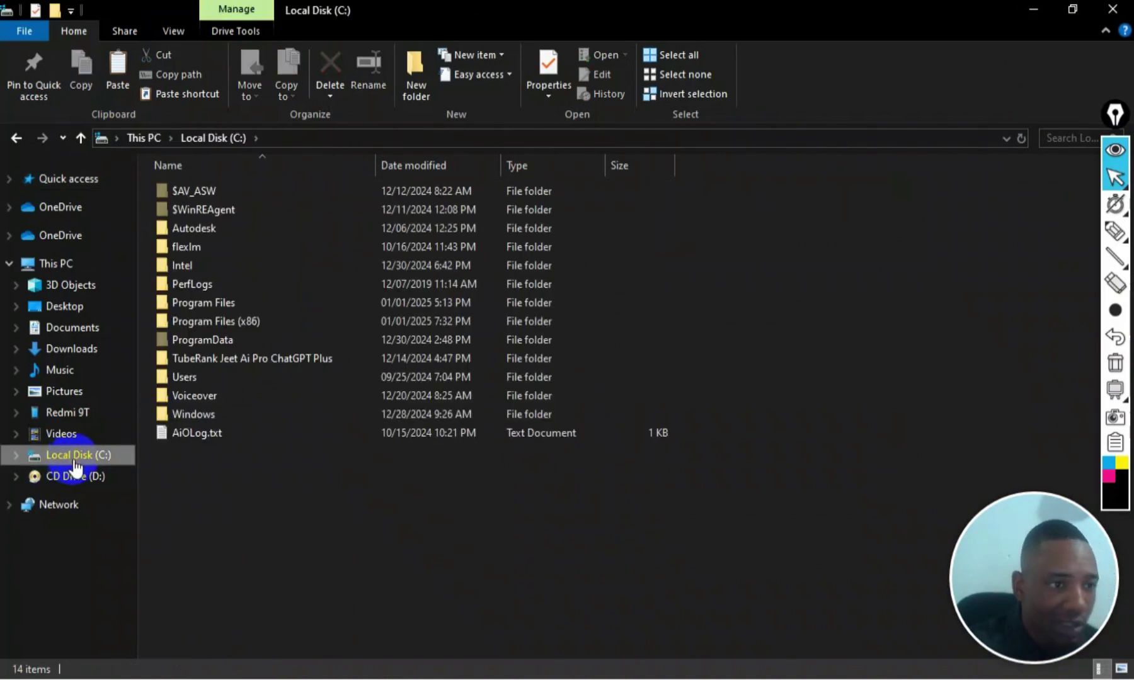
double_click(233, 322)
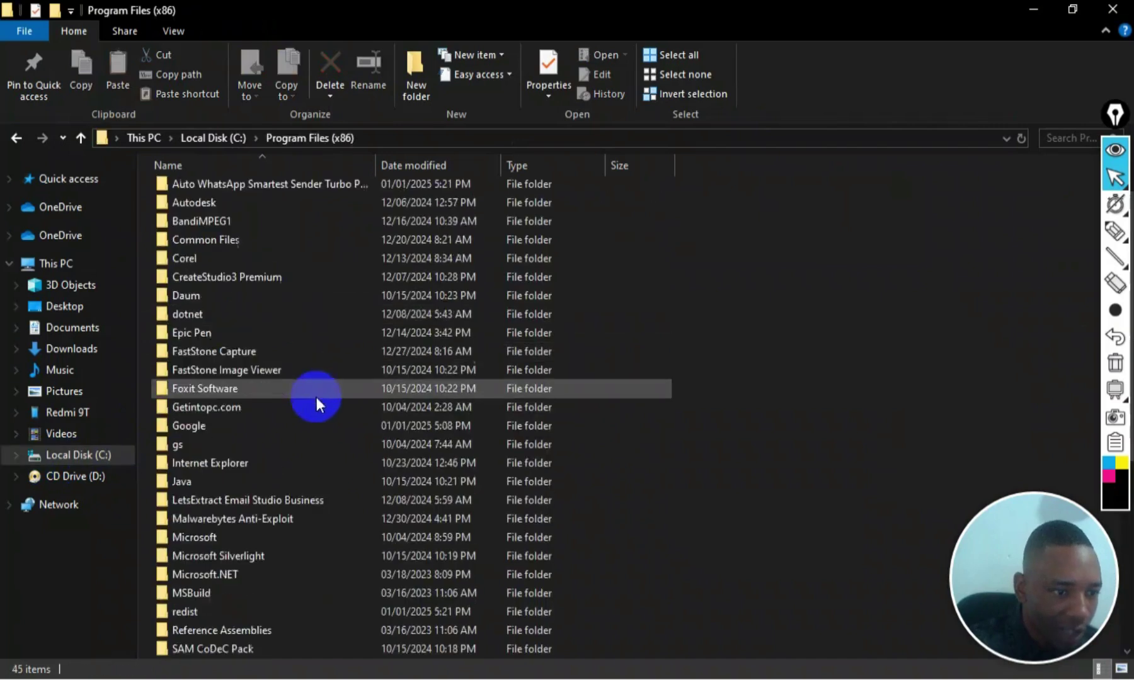
scroll(316, 397, "down", 5)
left_click(207, 461)
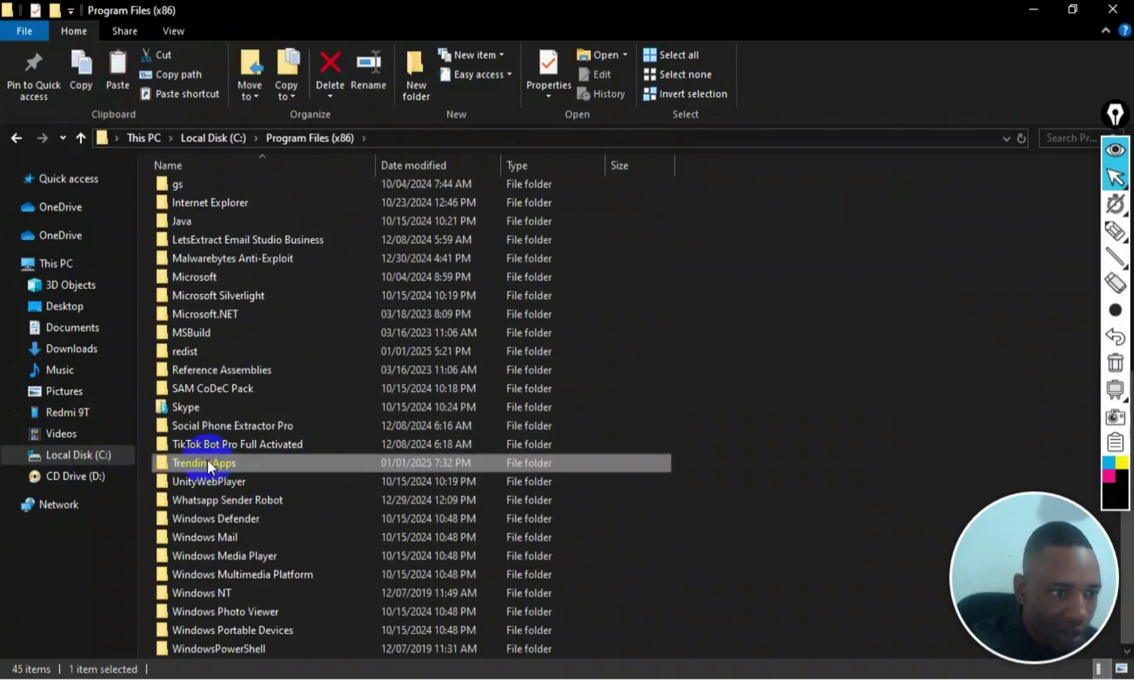
double_click(207, 464)
double_click(234, 190)
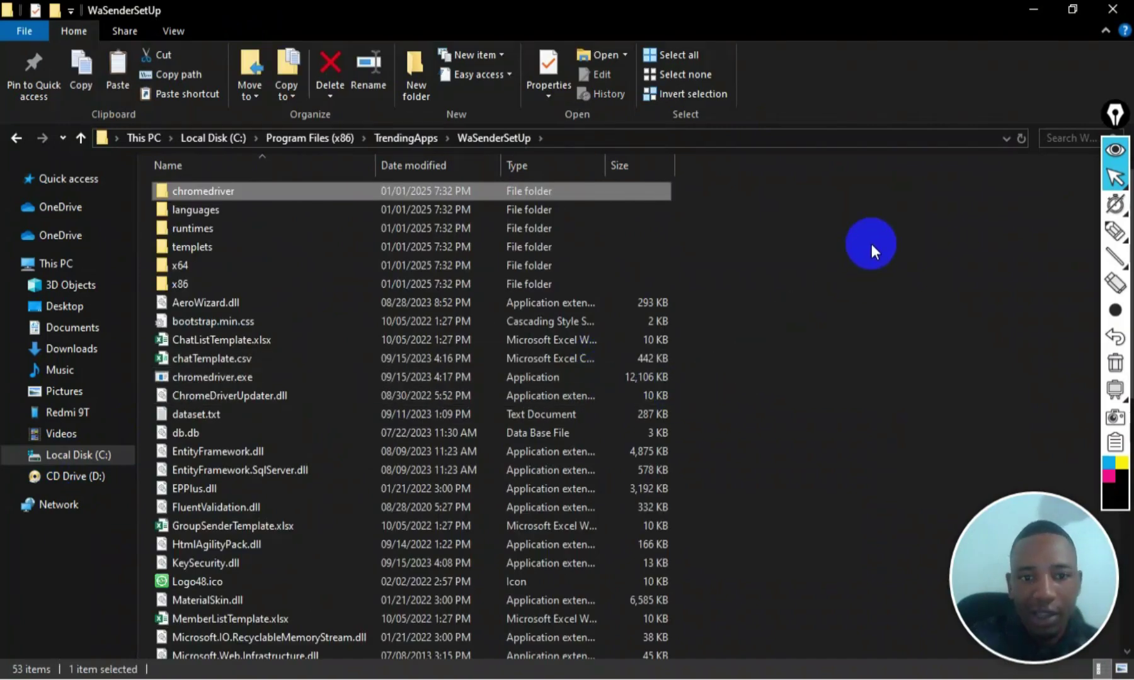
Paste the DLLs, replacing existing files and granting administrator permission for all three.
right_click(872, 244)
left_click(915, 364)
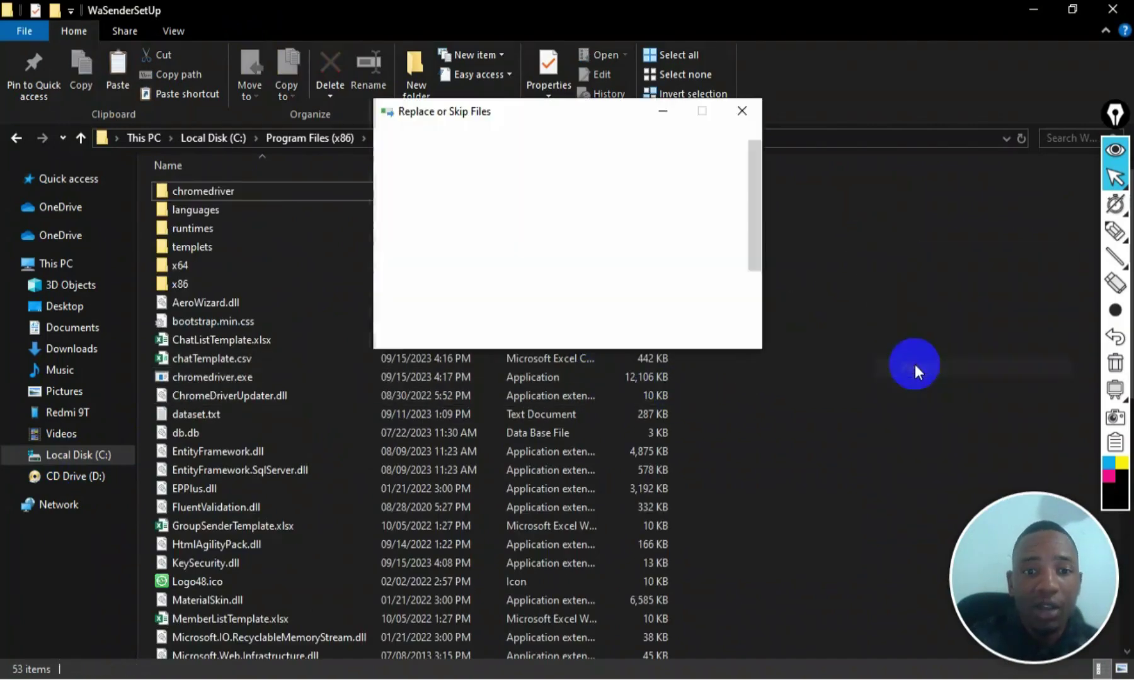
left_click(508, 213)
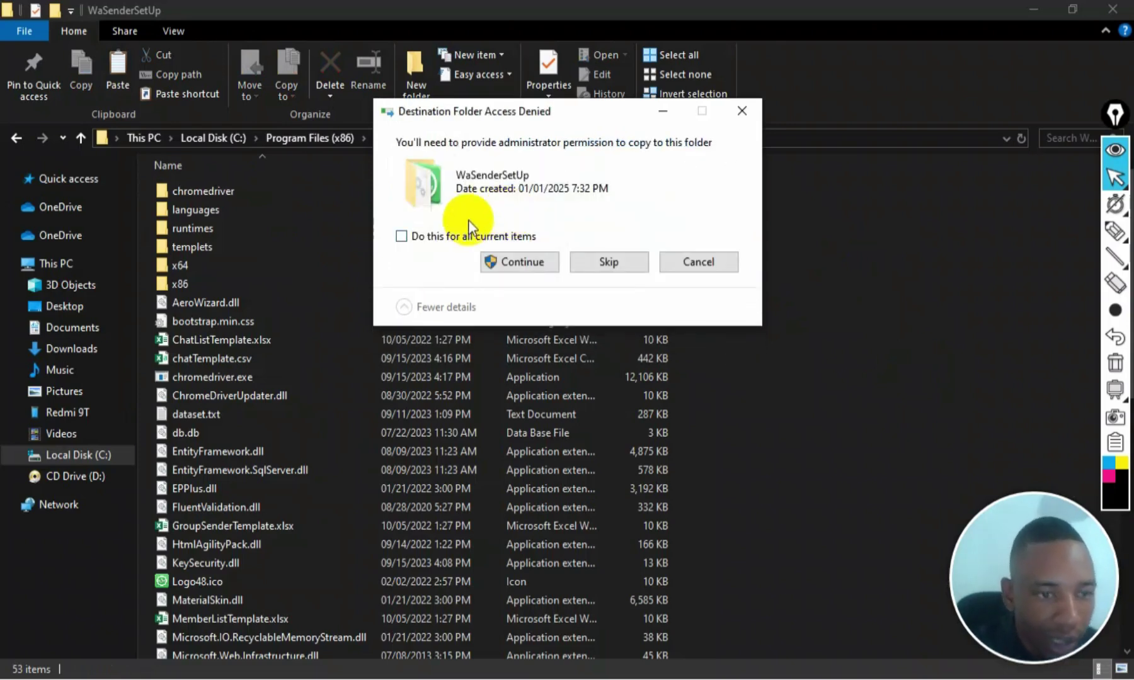
left_click(516, 262)
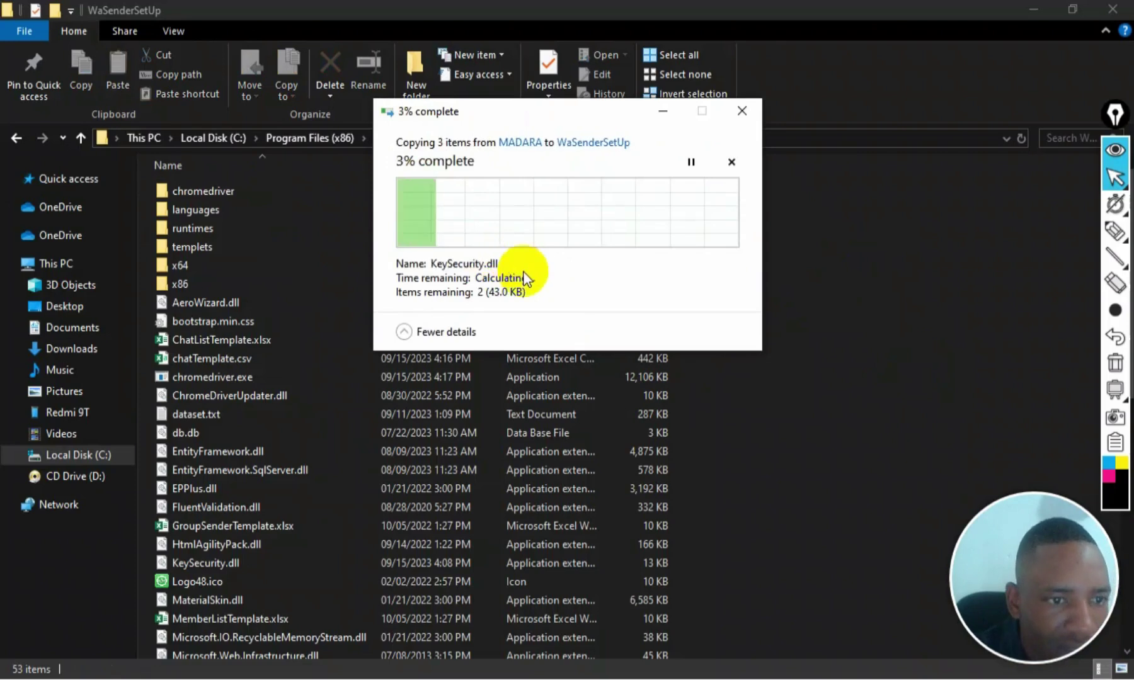
left_click(523, 262)
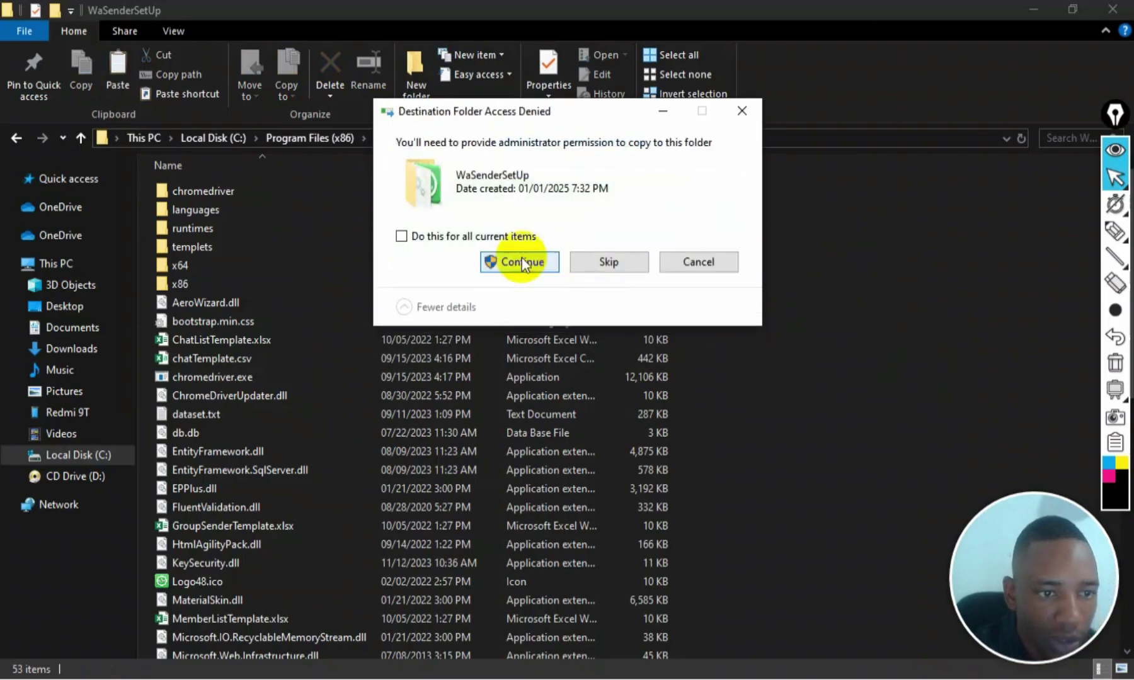
left_click(522, 262)
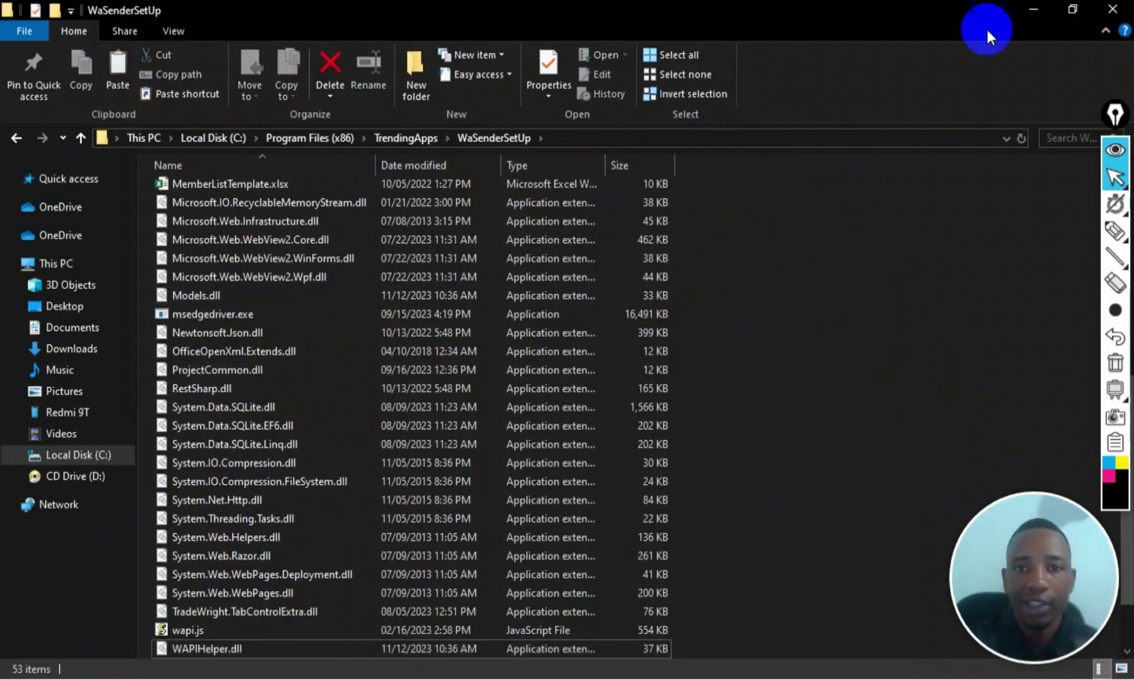
Minimize File Explorer, then start WaSender from the WASender desktop shortcut with Enter.
left_click(1034, 10)
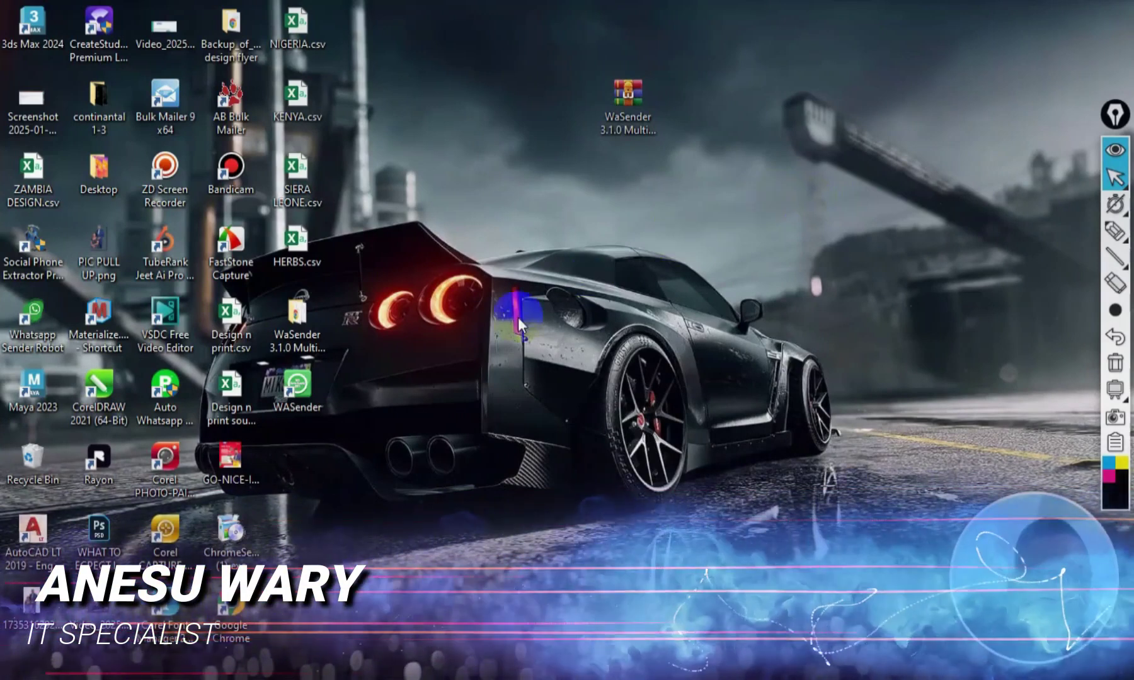
left_click(299, 386)
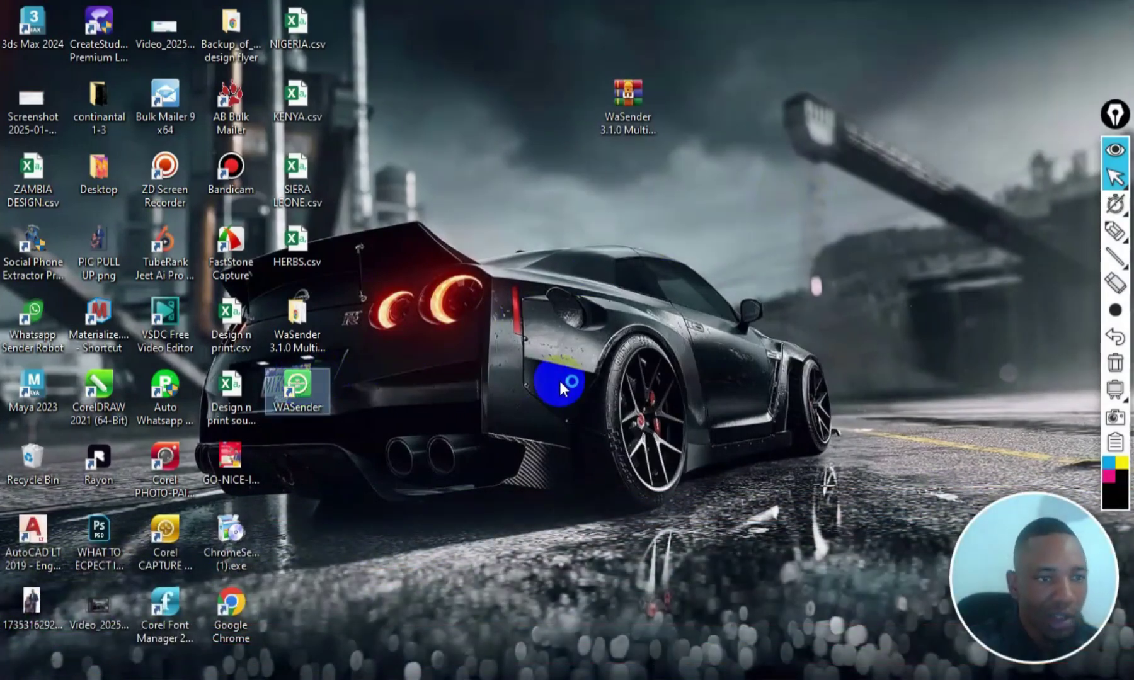
key("Return")
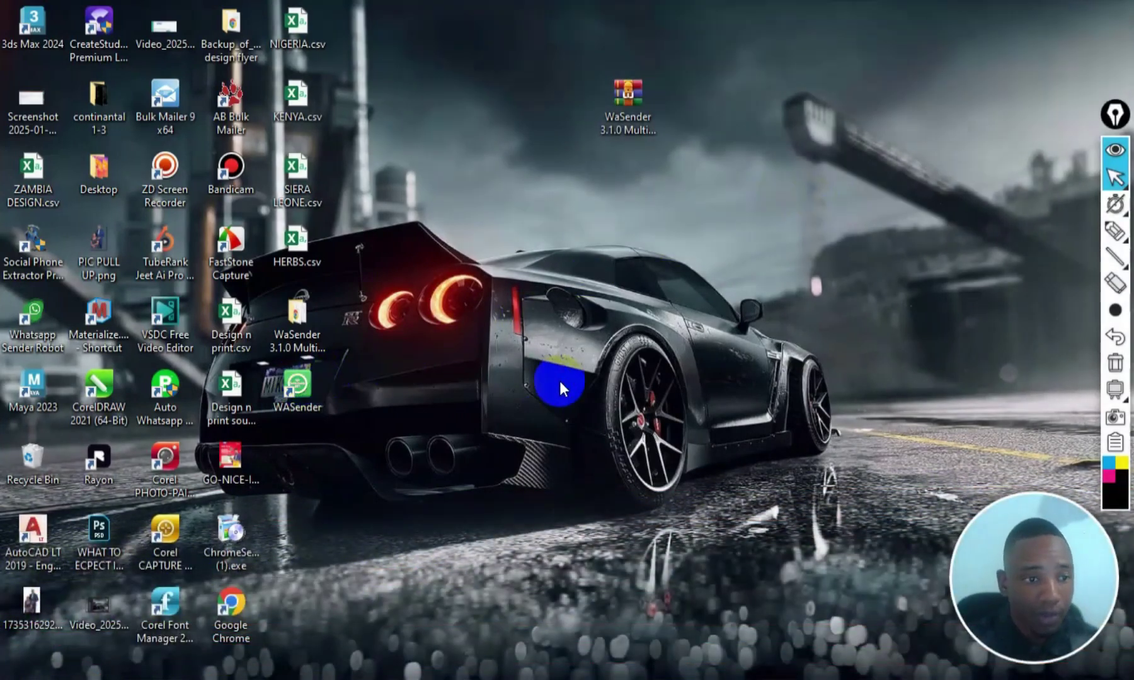